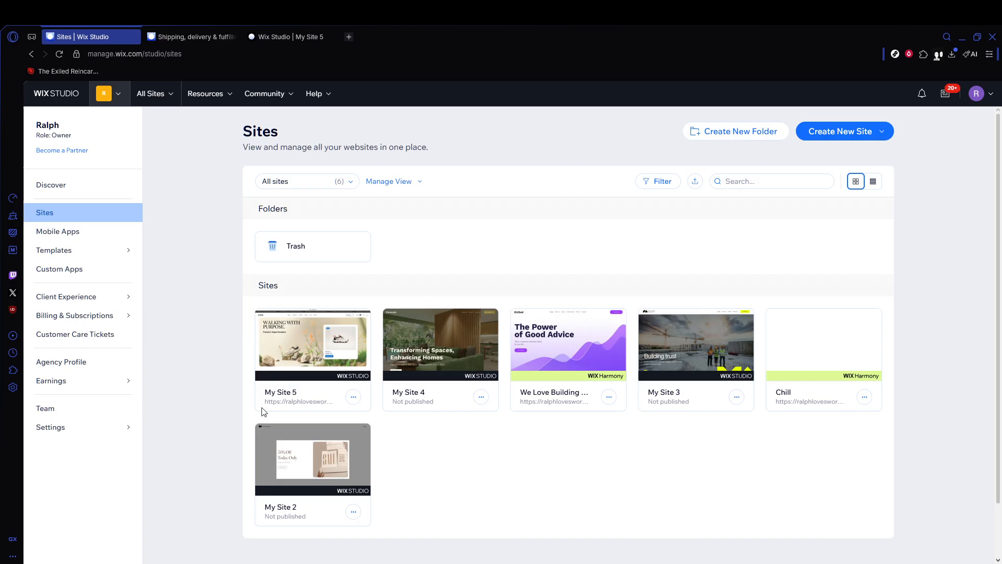
# - Switch to the open My Site 5 editor and look over the home page's sections from the hero banner down
pyautogui.moveTo(286, 366)
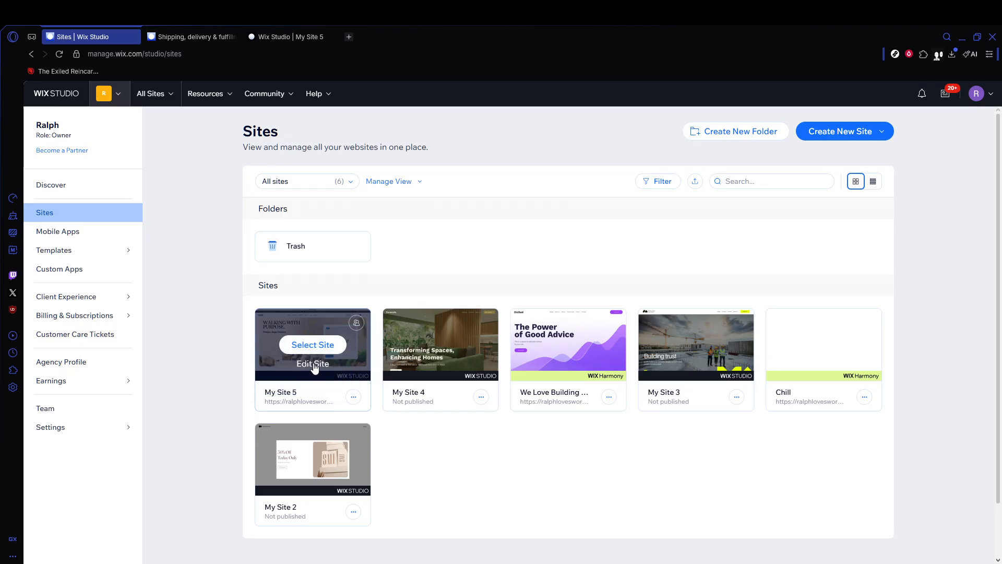
pyautogui.click(260, 31)
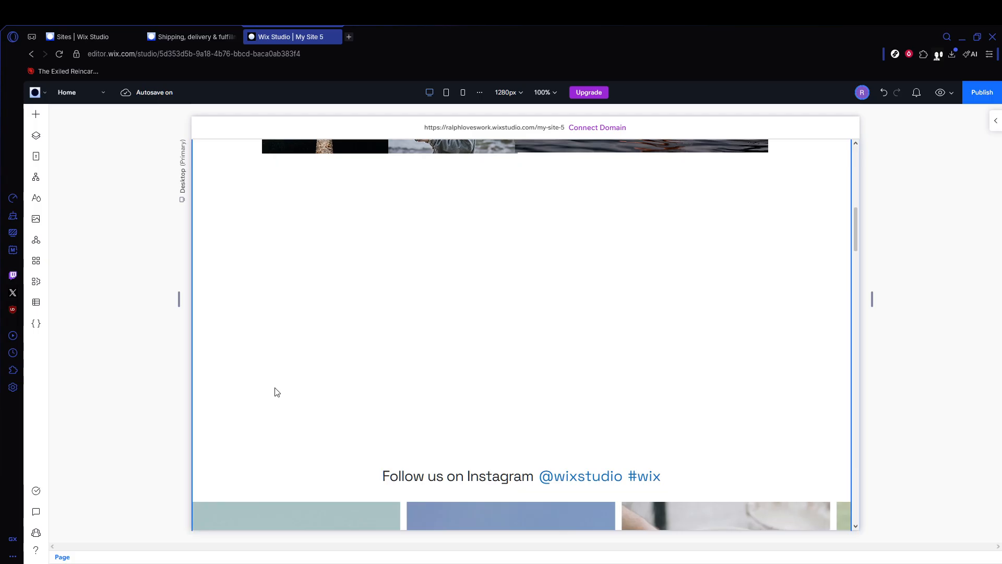
pyautogui.scroll(6, 450, 367)
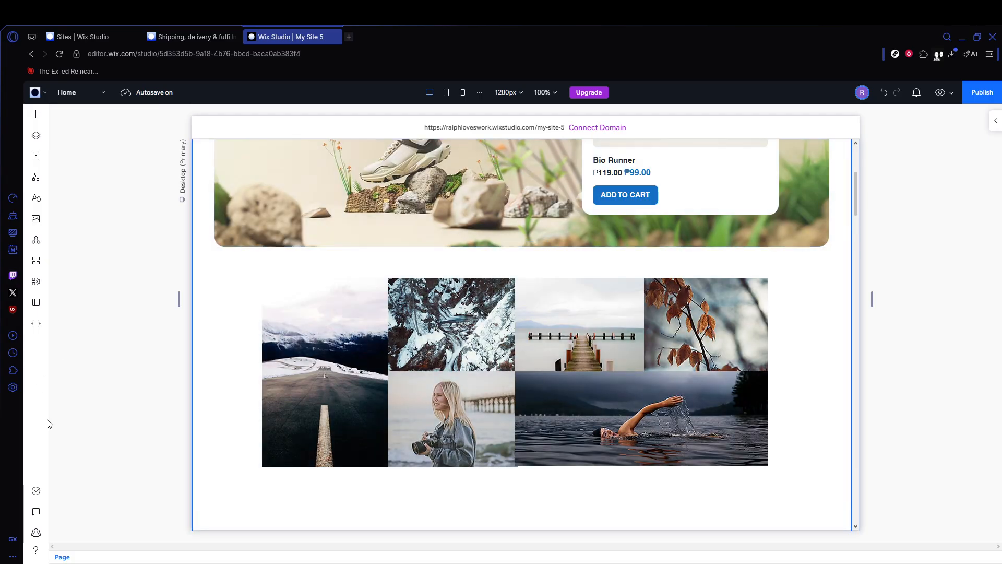
pyautogui.scroll(5, 80, 459)
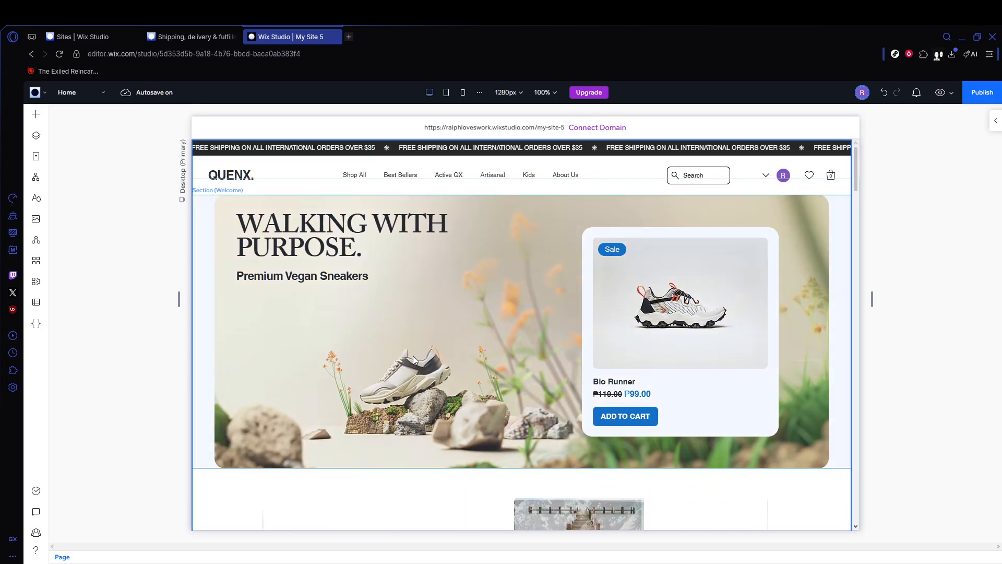
pyautogui.scroll(-5, 418, 367)
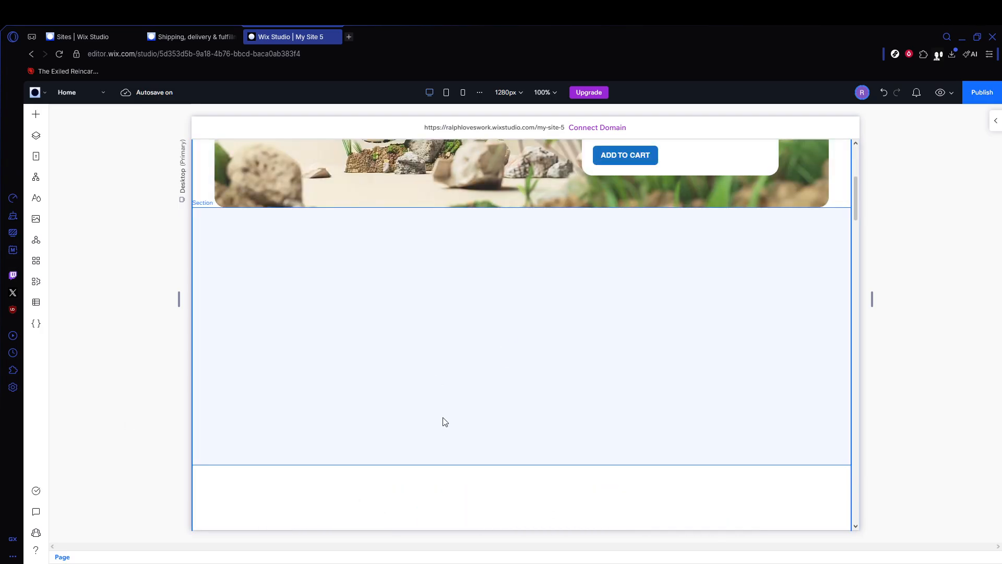
pyautogui.scroll(-5, 444, 421)
pyautogui.moveTo(516, 259)
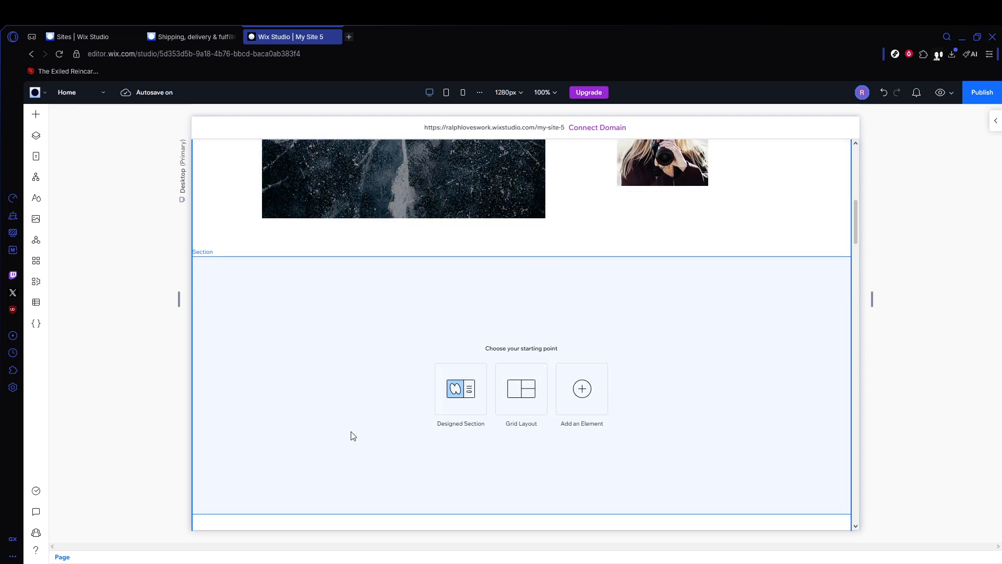
# - Add the staggered two-column Pro Gallery with captions below its images to the empty section above the Instagram feed
pyautogui.scroll(-1, 353, 435)
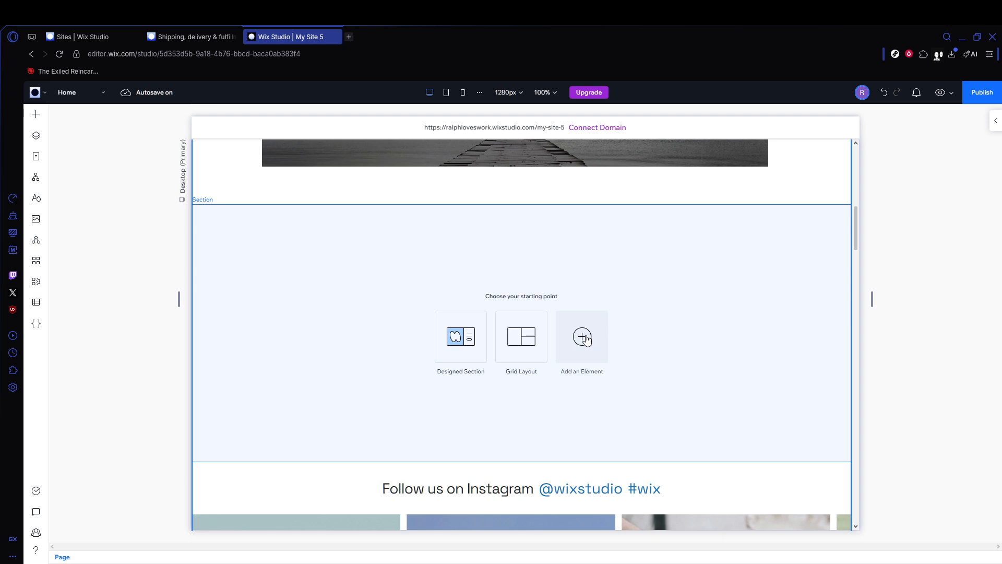
pyautogui.click(586, 339)
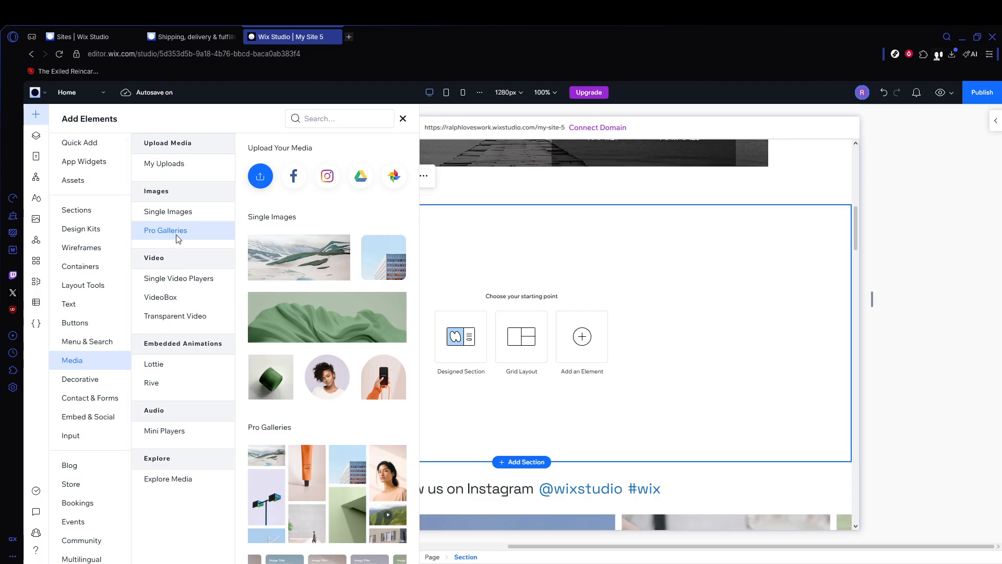
pyautogui.click(179, 236)
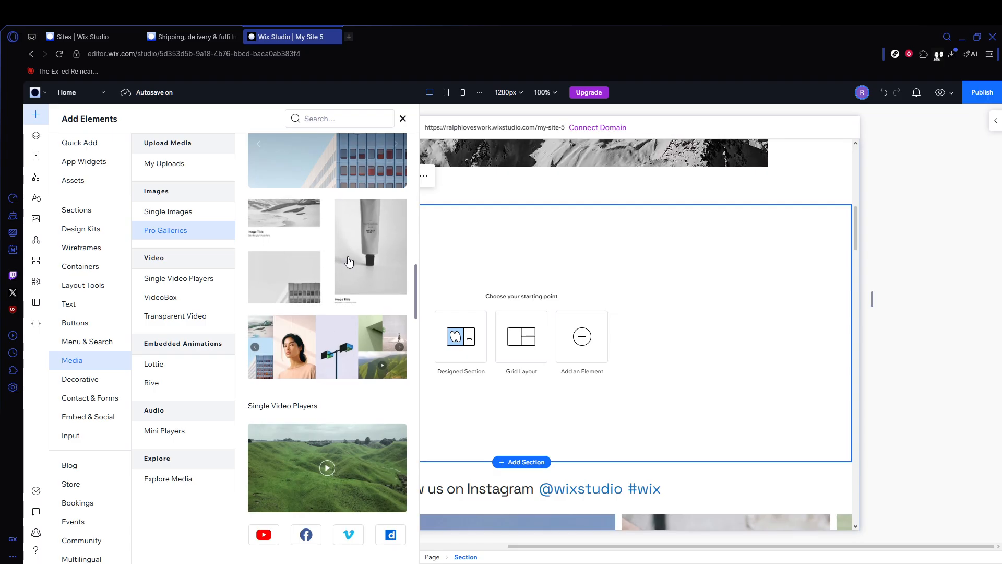
pyautogui.moveTo(349, 262); pyautogui.dragTo(548, 311)
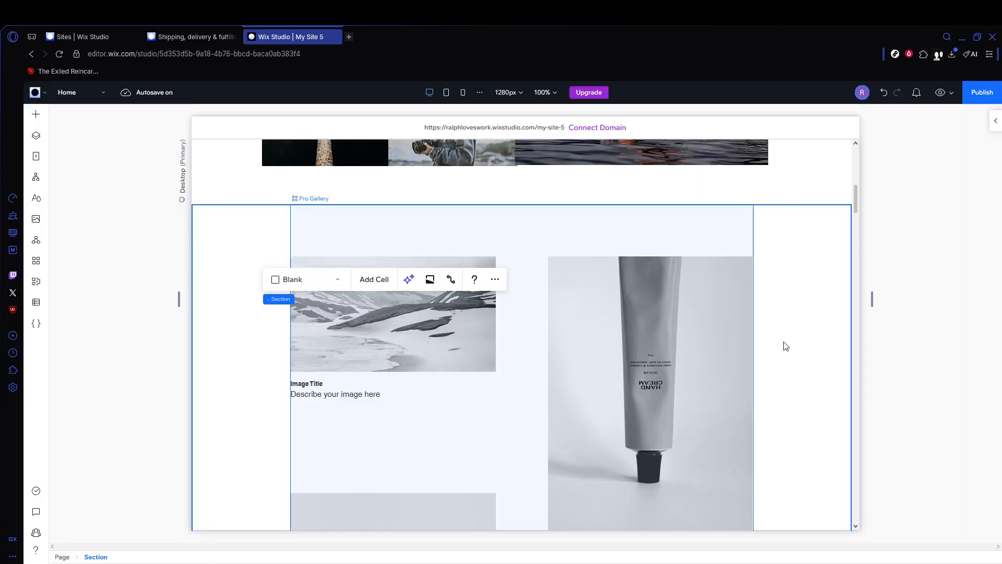
# - Examine the images, video and captions throughout the new Pro Gallery on the home page
pyautogui.scroll(-5, 789, 360)
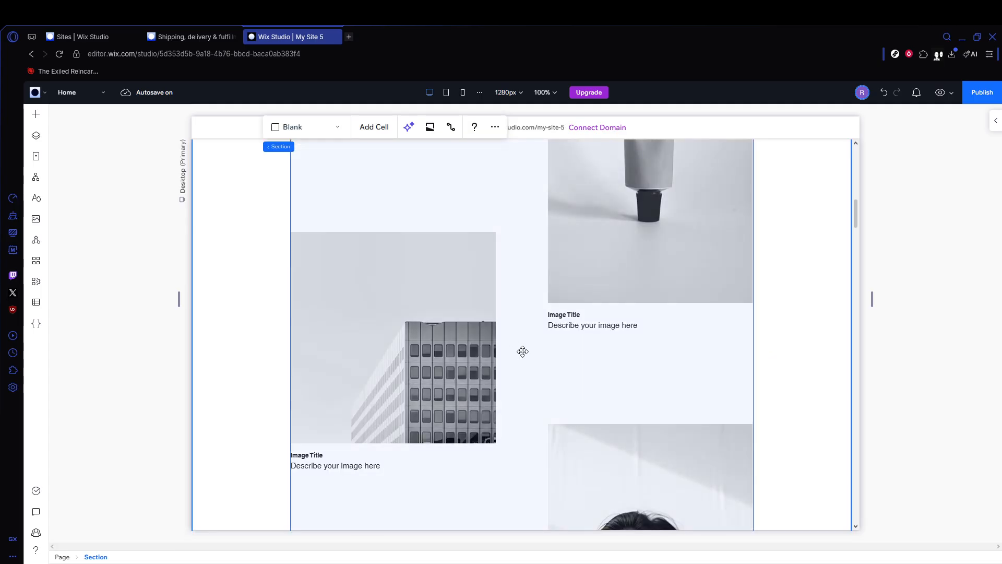
pyautogui.scroll(-4, 523, 351)
pyautogui.scroll(-4, 523, 351)
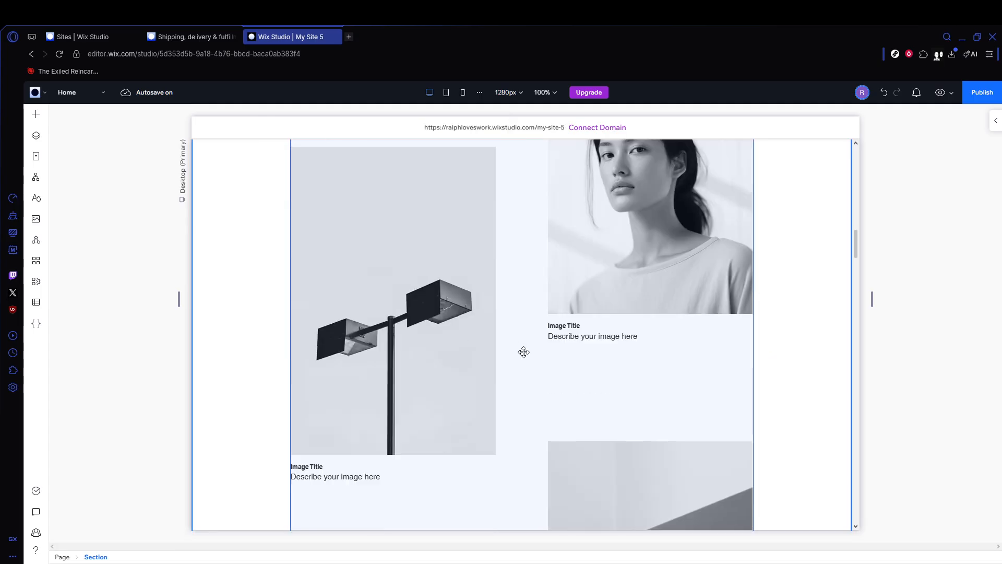
pyautogui.scroll(-5, 542, 352)
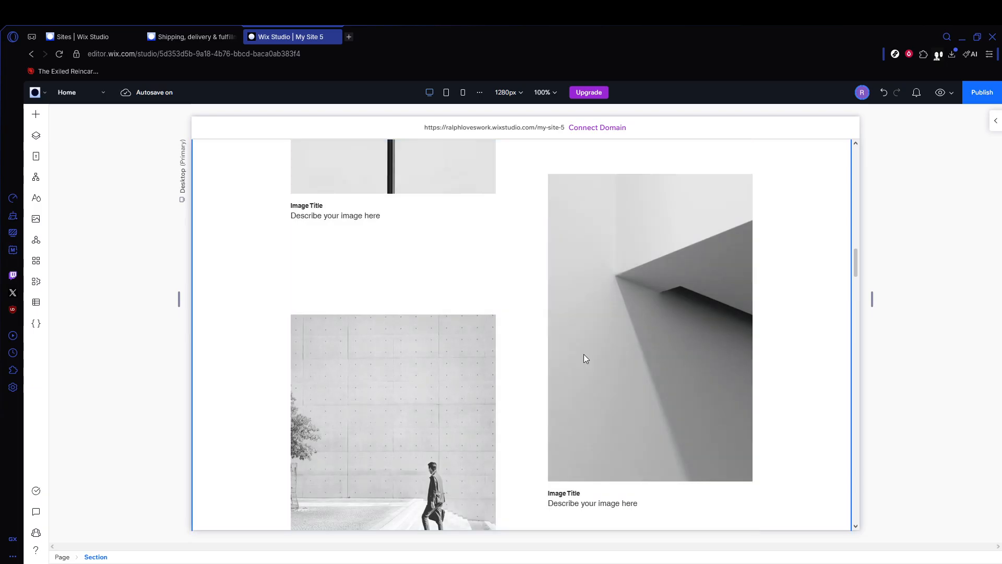
pyautogui.scroll(-3, 587, 358)
pyautogui.scroll(-3, 598, 347)
pyautogui.scroll(-1, 598, 347)
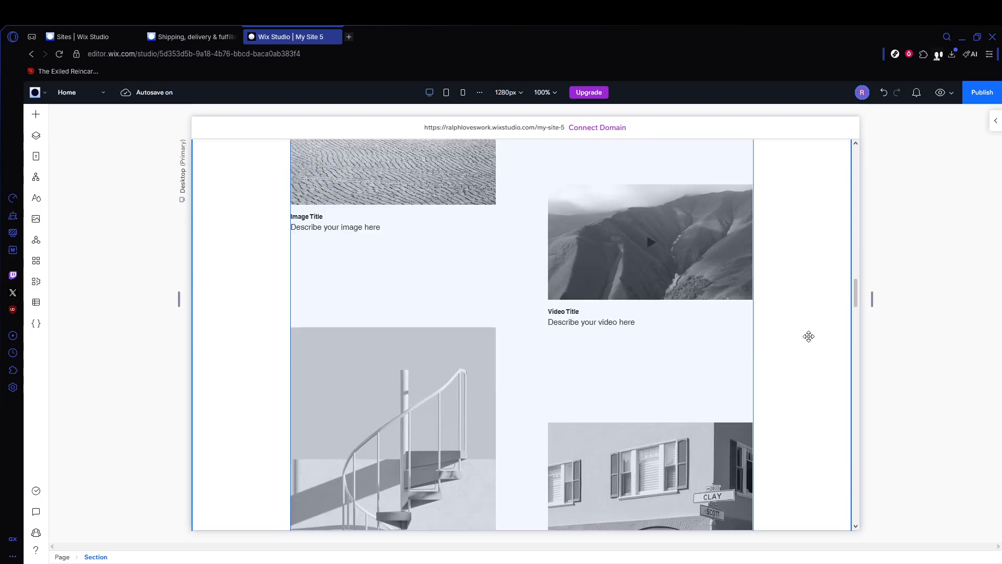
pyautogui.scroll(4, 808, 338)
pyautogui.scroll(8, 807, 341)
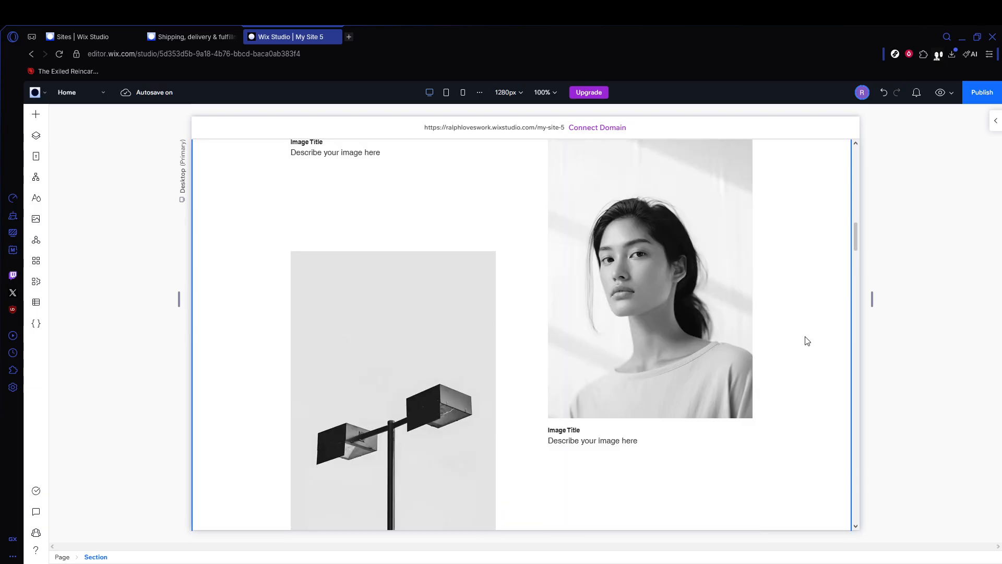
pyautogui.scroll(6, 807, 341)
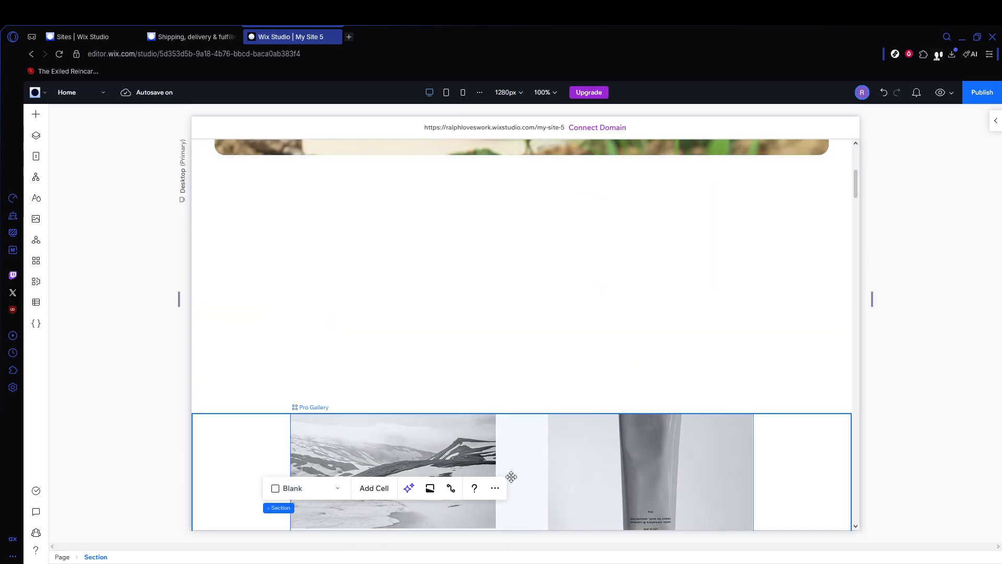
# - Open the Pro Gallery's media manager, look through its items, and close it without changes
pyautogui.click(558, 474)
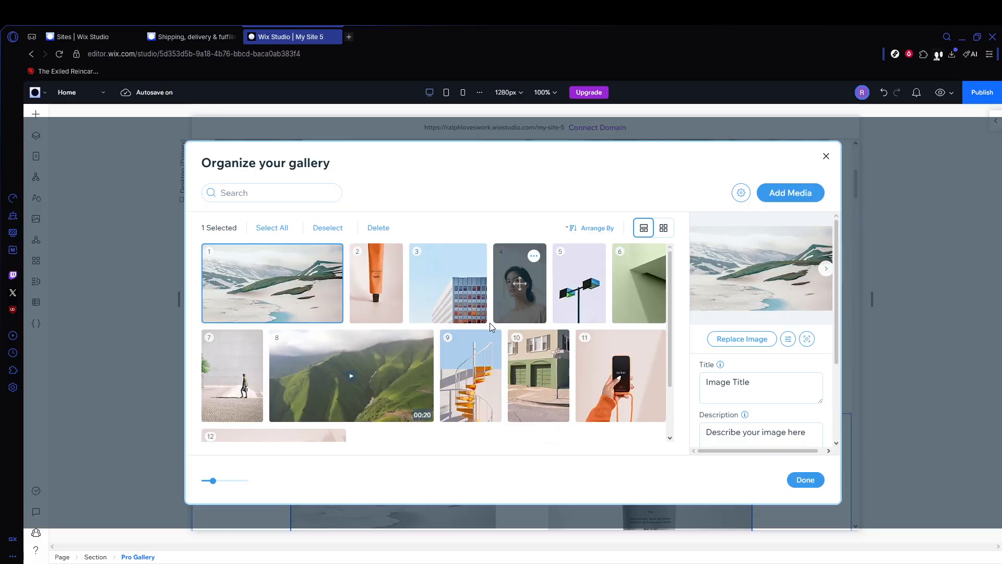
pyautogui.scroll(-2, 578, 353)
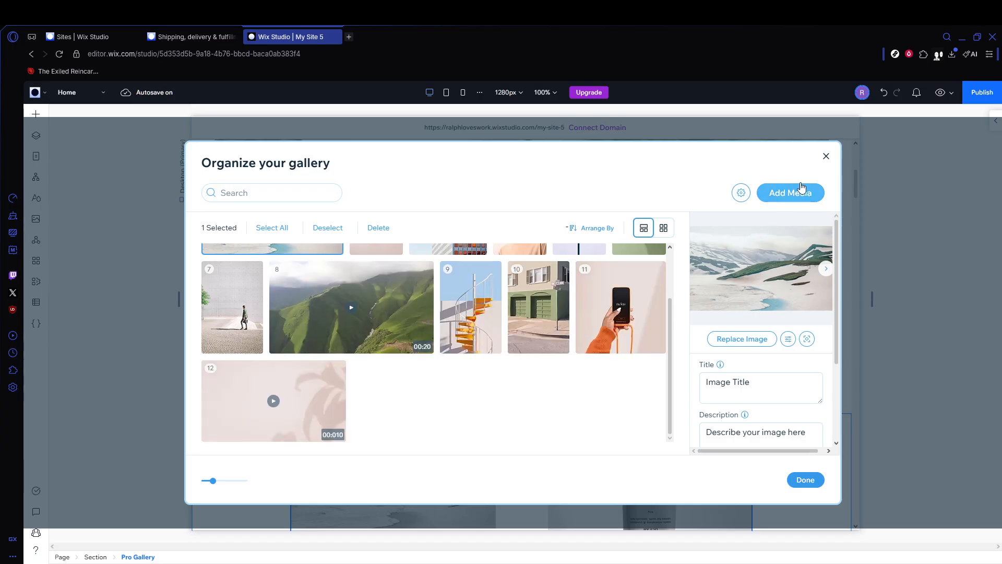
pyautogui.scroll(2, 504, 359)
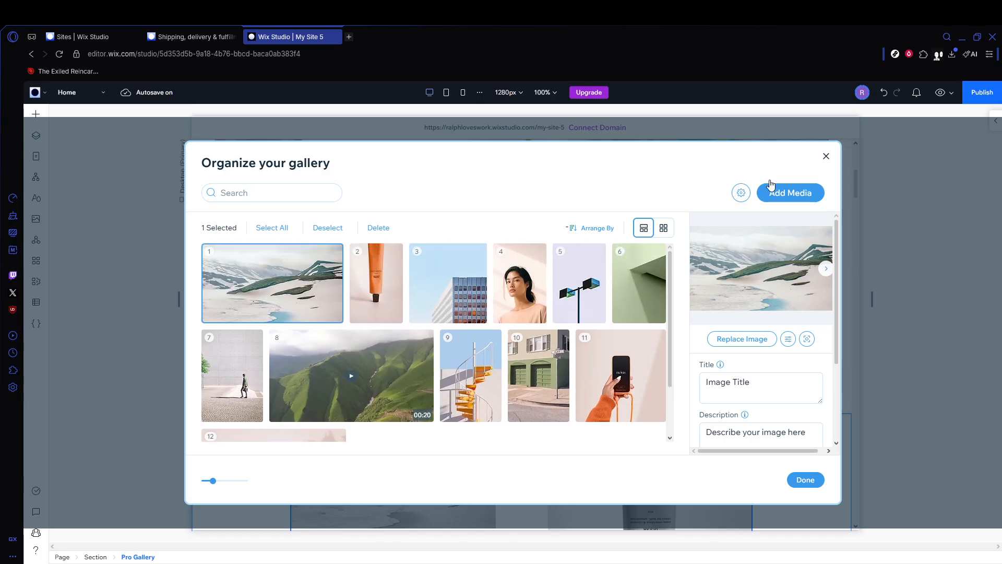
pyautogui.click(826, 158)
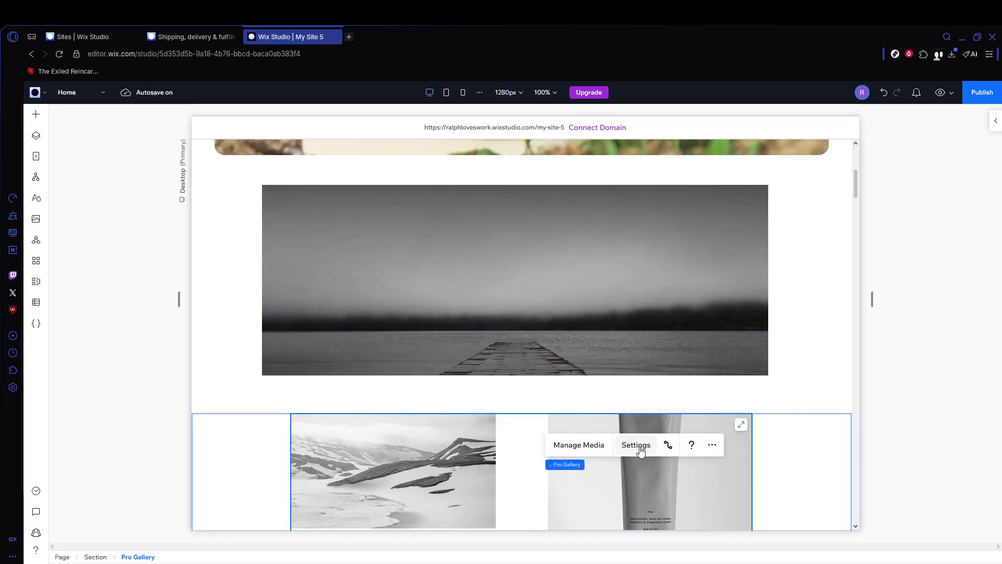
# - View the layout options in the Pro Gallery's settings, then close them and deselect the gallery
pyautogui.click(636, 445)
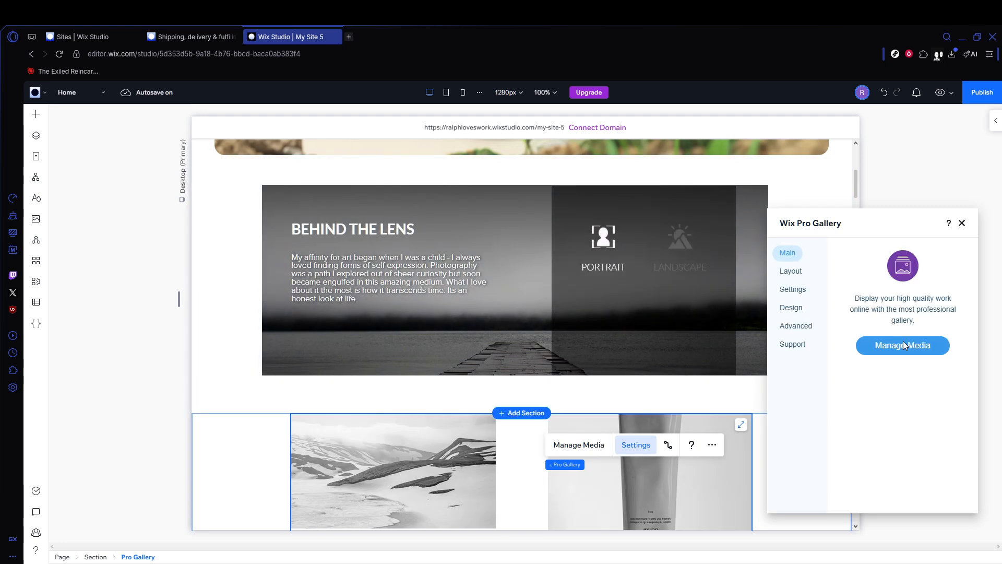
pyautogui.click(792, 272)
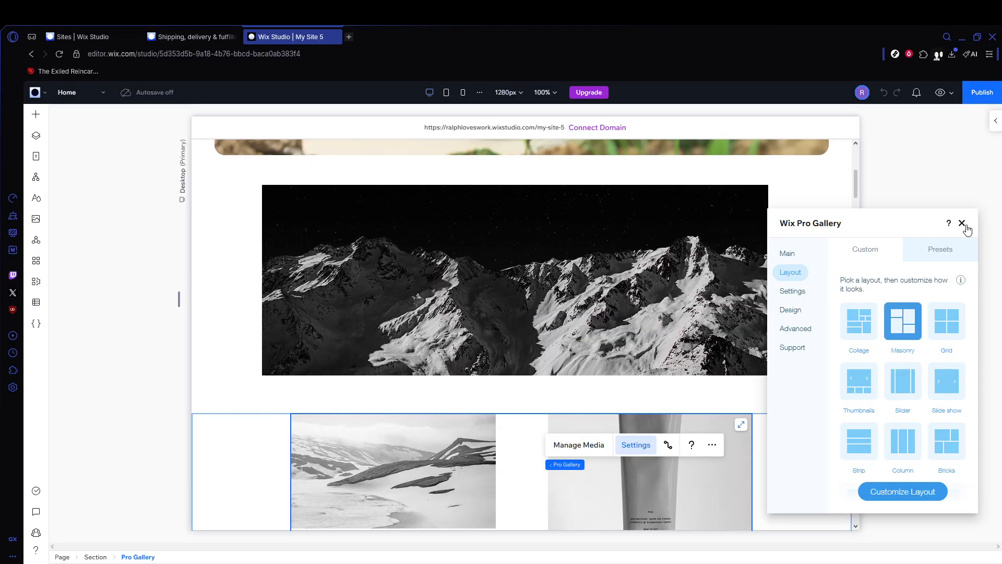
pyautogui.click(965, 226)
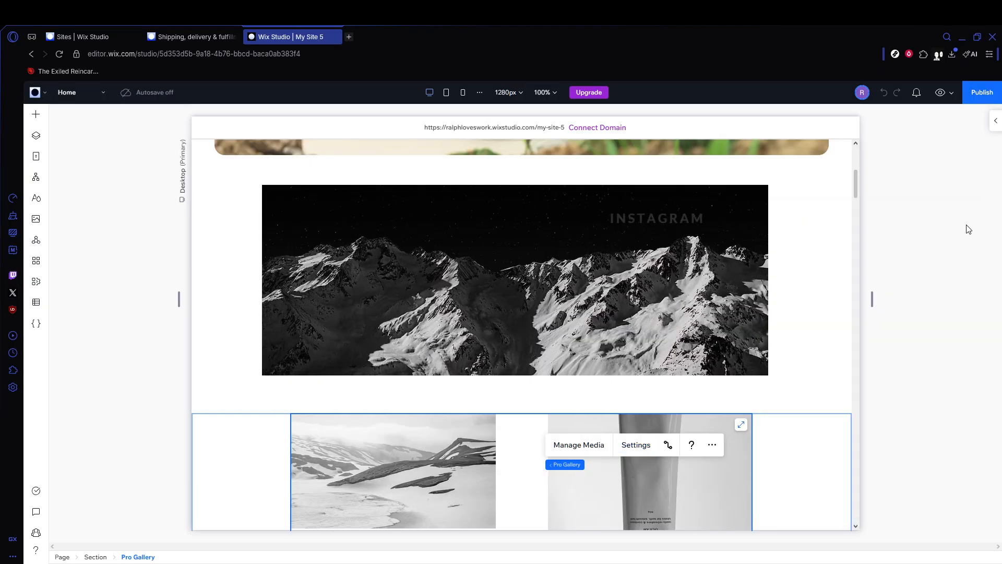
pyautogui.click(919, 337)
# - Look over the gallery on the home page, and preview the site to check its images and captions
pyautogui.scroll(-3, 917, 339)
pyautogui.scroll(-1, 814, 334)
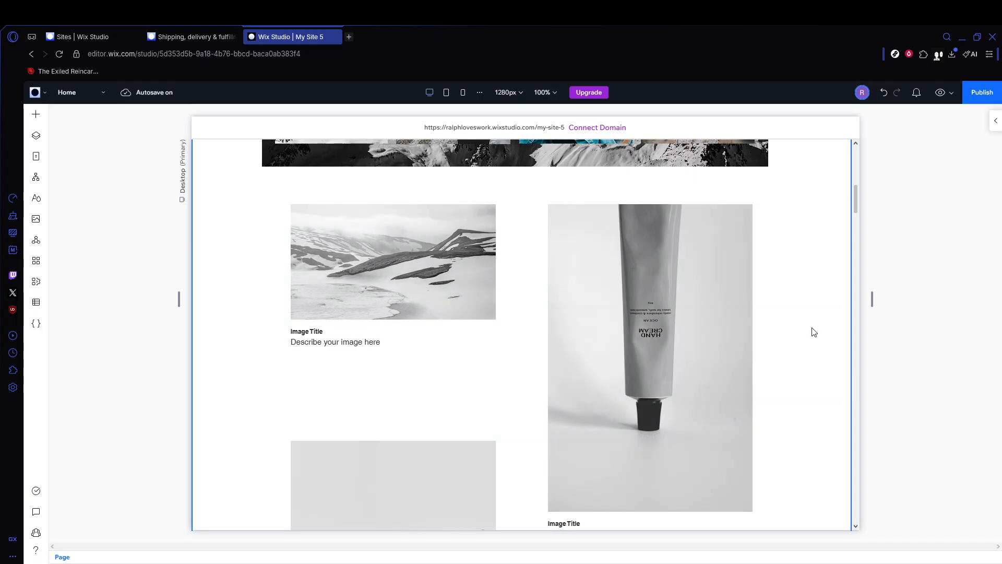
pyautogui.scroll(-4, 814, 332)
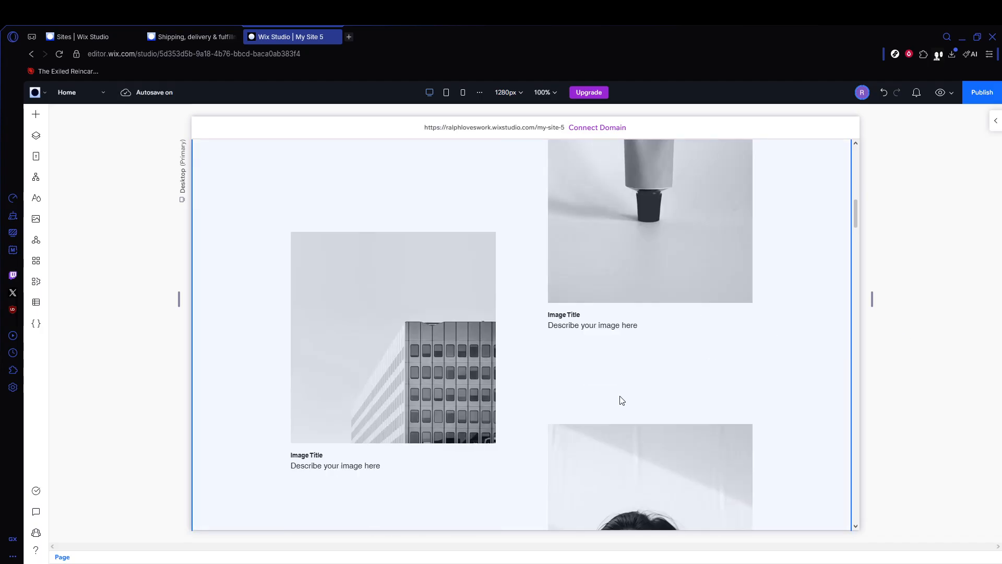
pyautogui.scroll(-5, 621, 399)
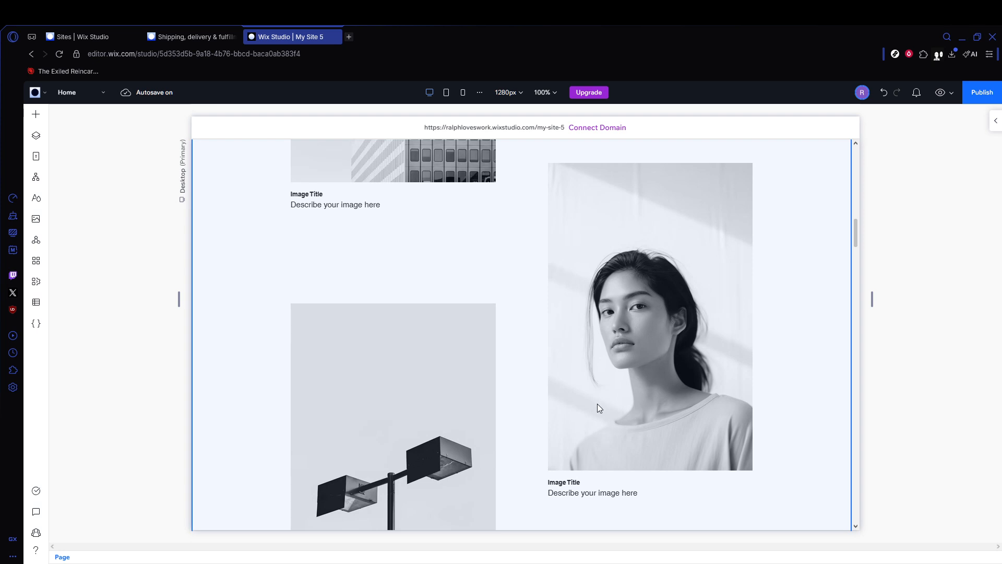
pyautogui.scroll(-4, 599, 407)
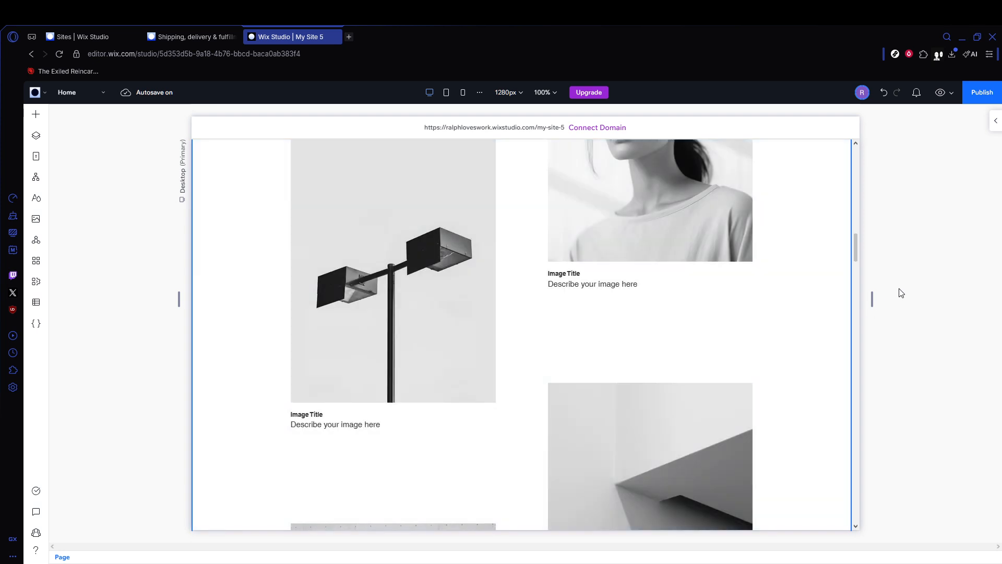
pyautogui.scroll(2, 879, 295)
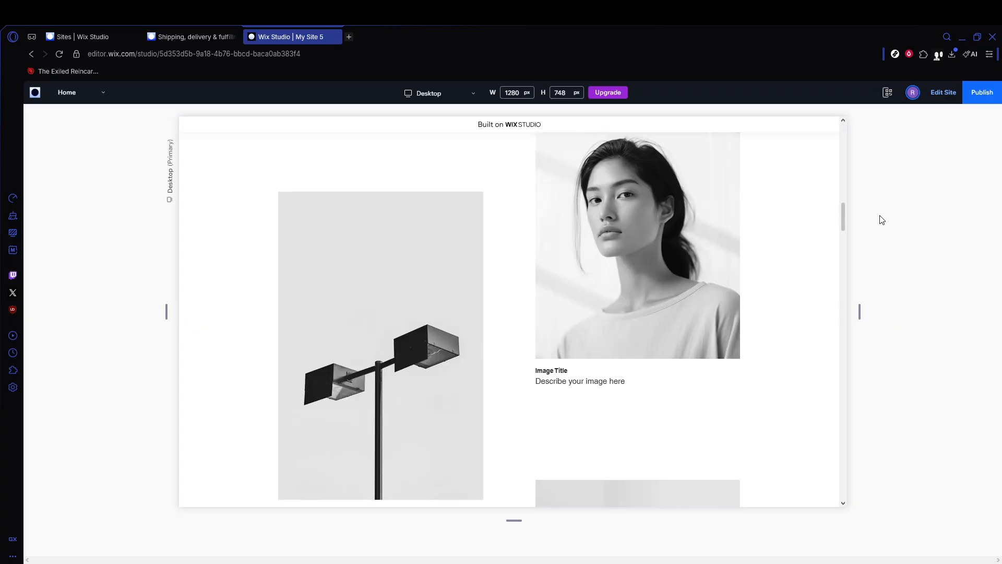
pyautogui.scroll(-4, 577, 245)
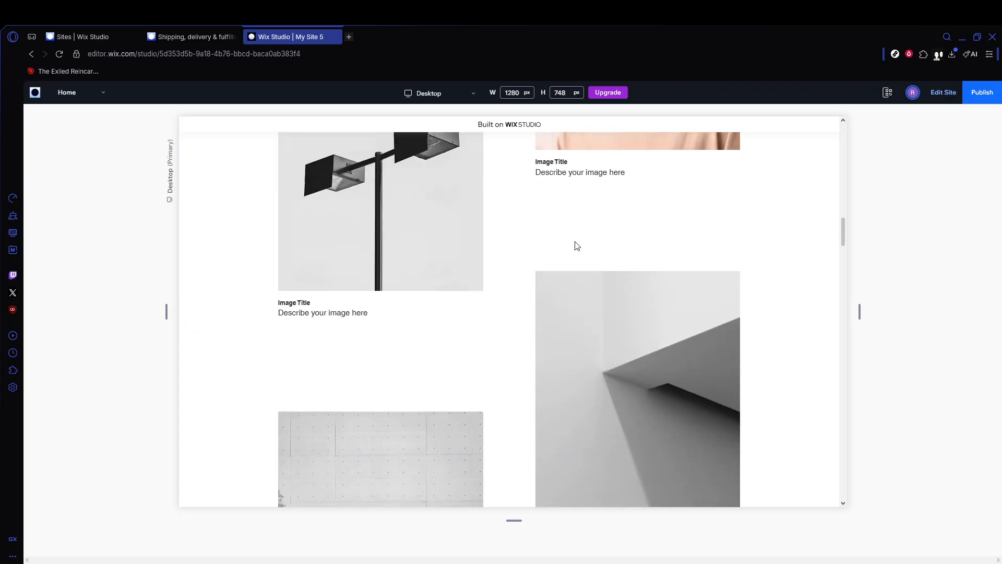
pyautogui.scroll(-5, 577, 245)
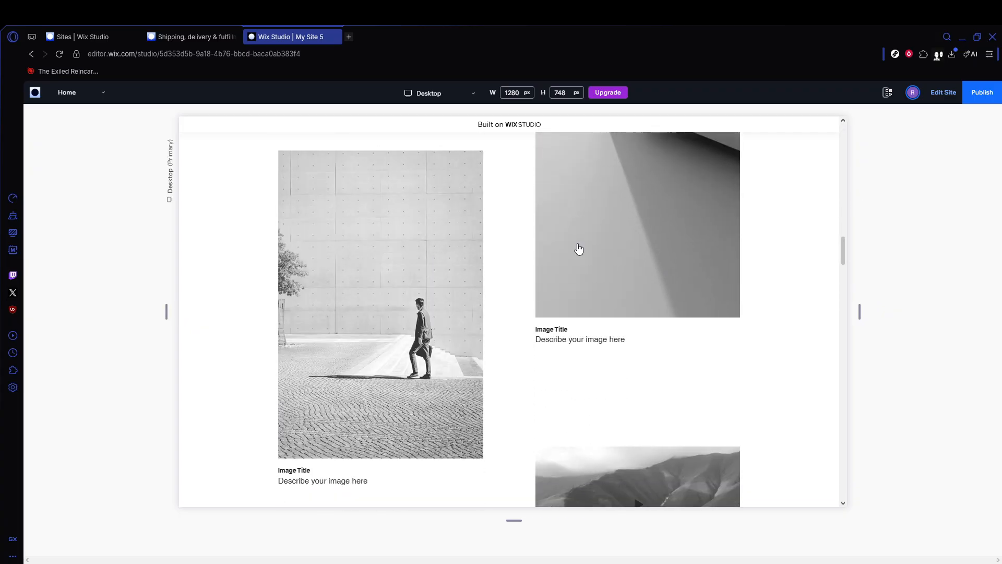